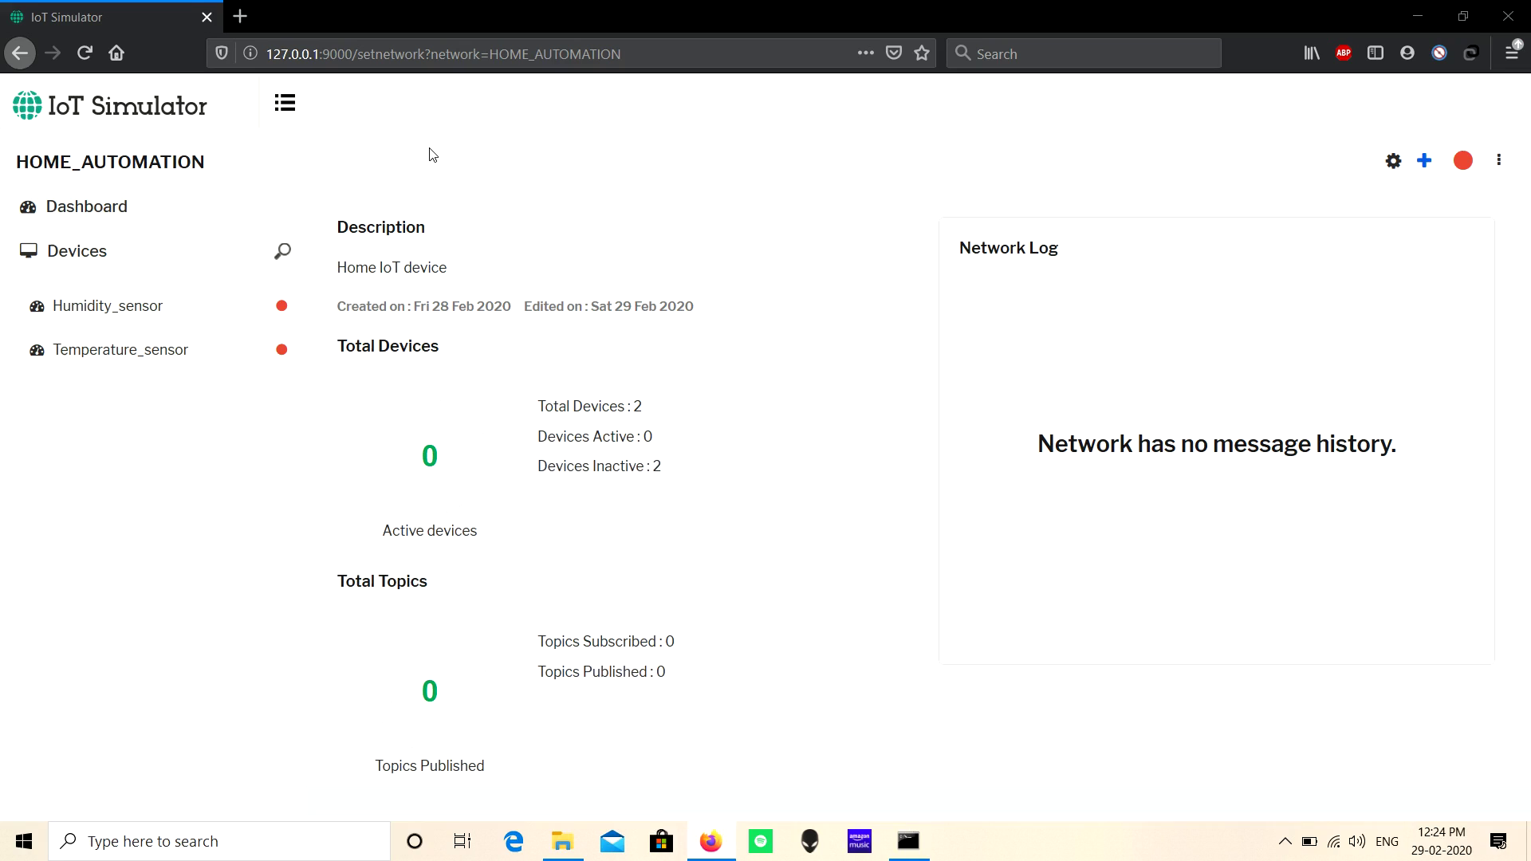
Add a Whole Day event to the Temperature_sensor device
click(196, 354)
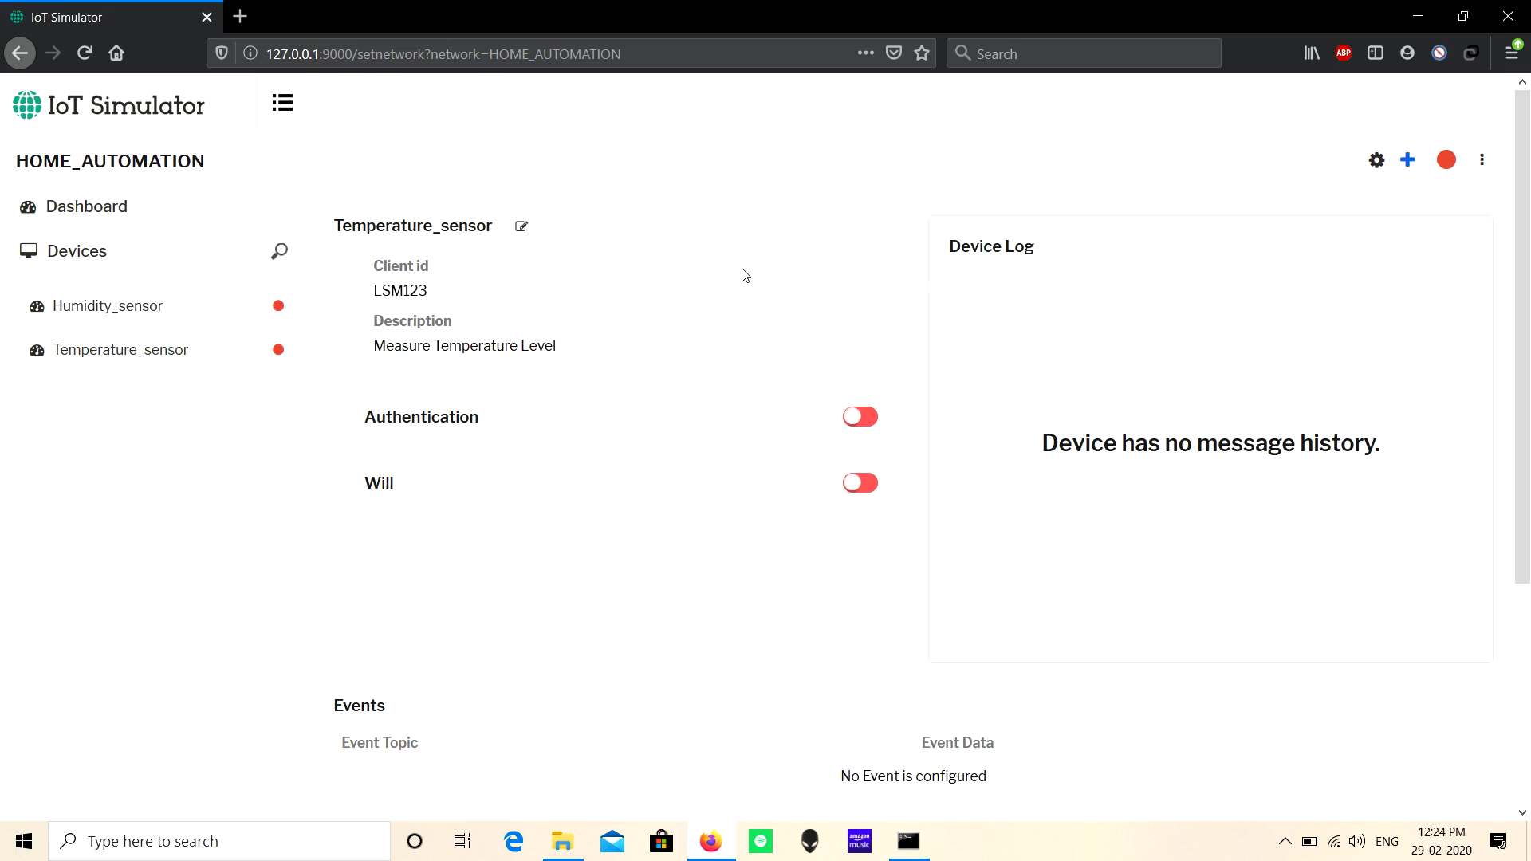
click(1407, 163)
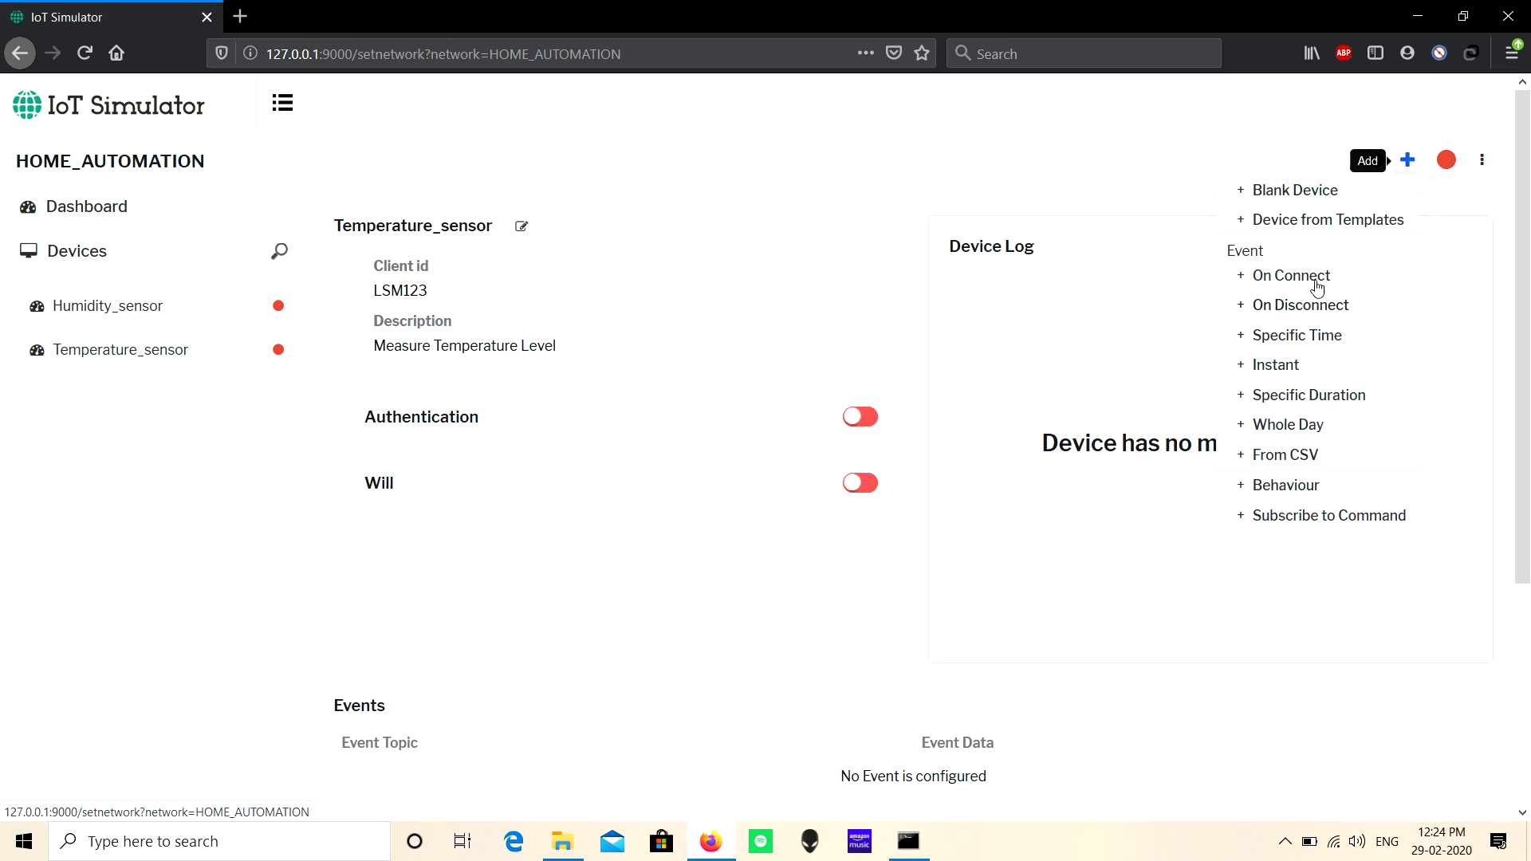
click(1309, 427)
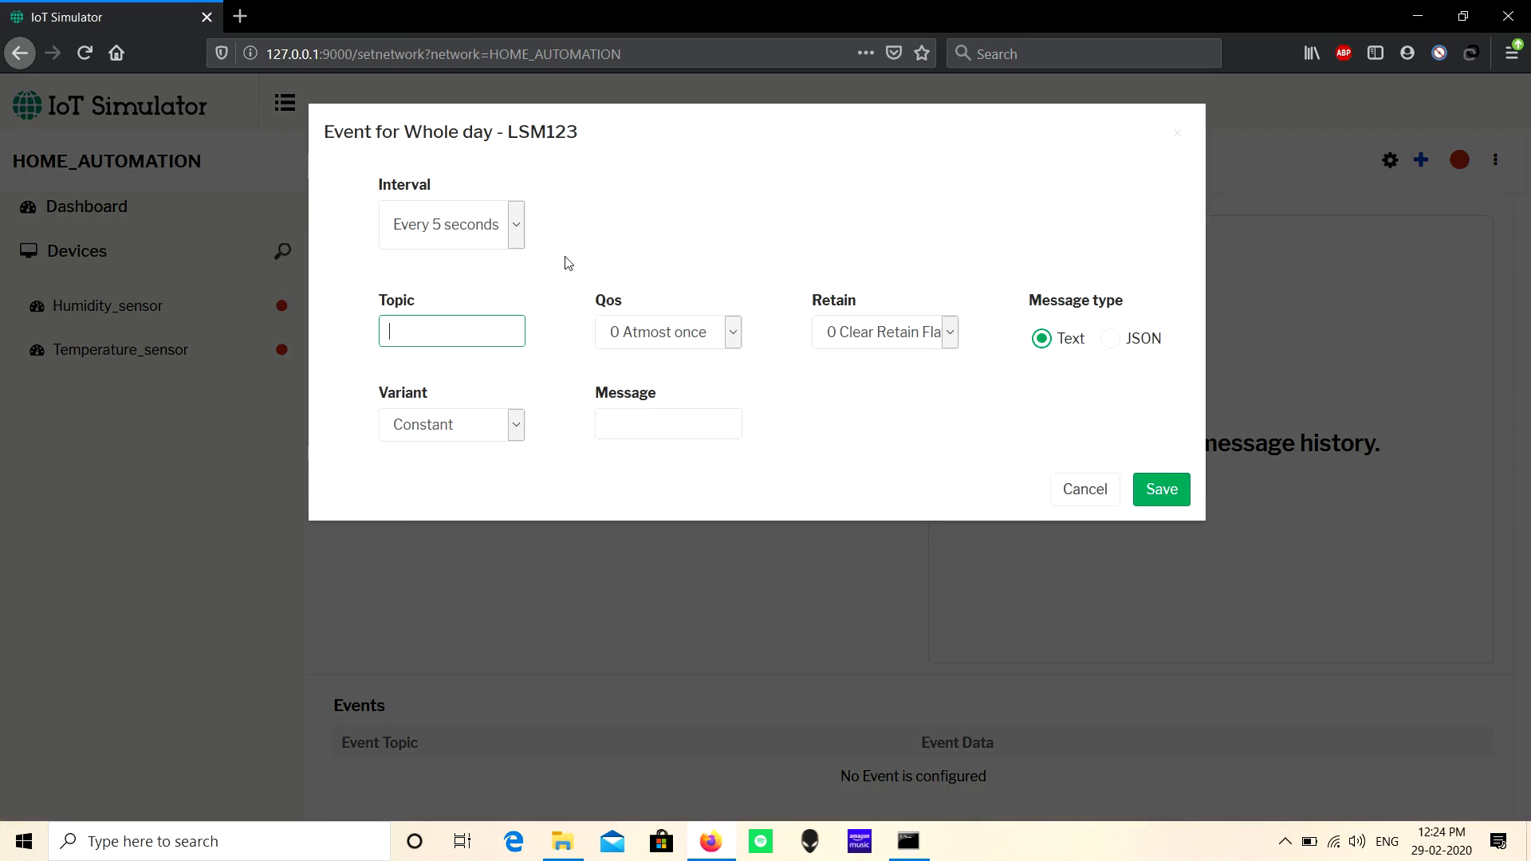
Keep the publishing interval and enter the topic Temperature/level
click(461, 234)
click(485, 288)
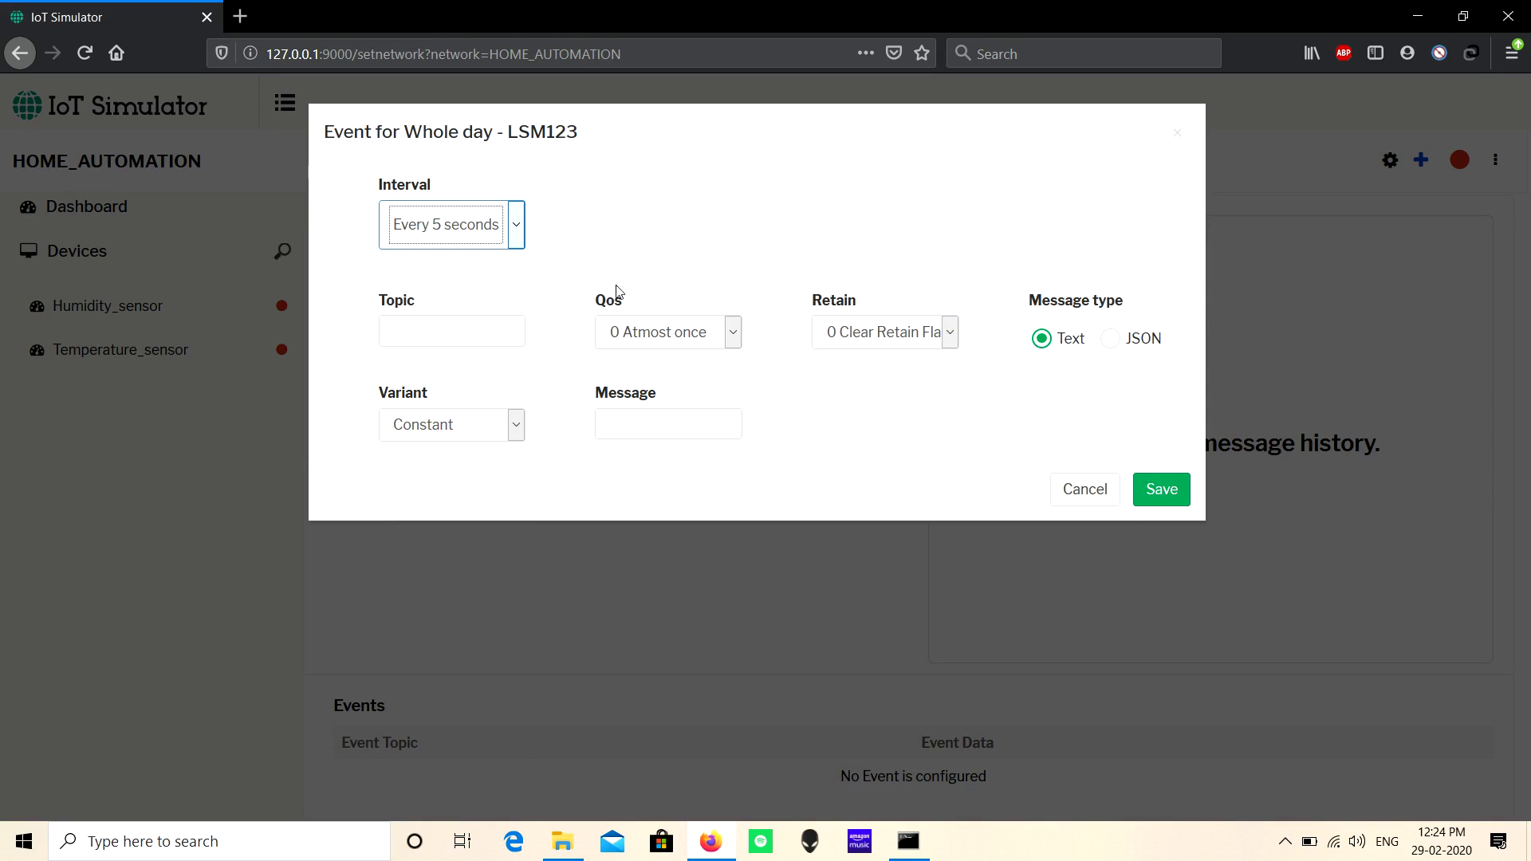
click(494, 333)
text(Te)
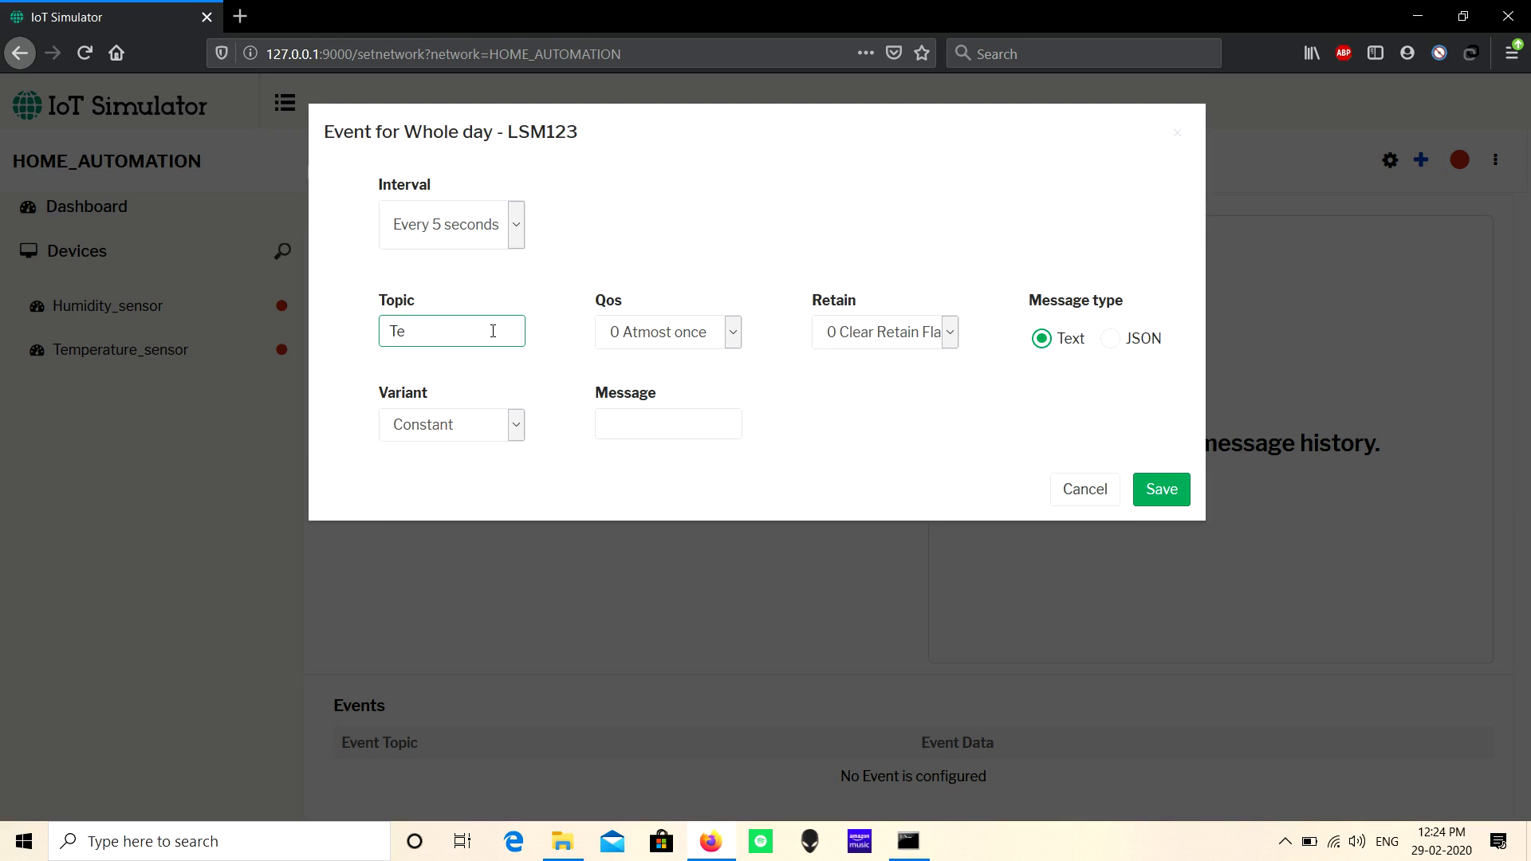
text(mperaty)
key(BackSpace)
text(ure)
text(/level)
Keep QoS at 0 Atmost once and Retain at 0 Clear Retain Flag
click(635, 332)
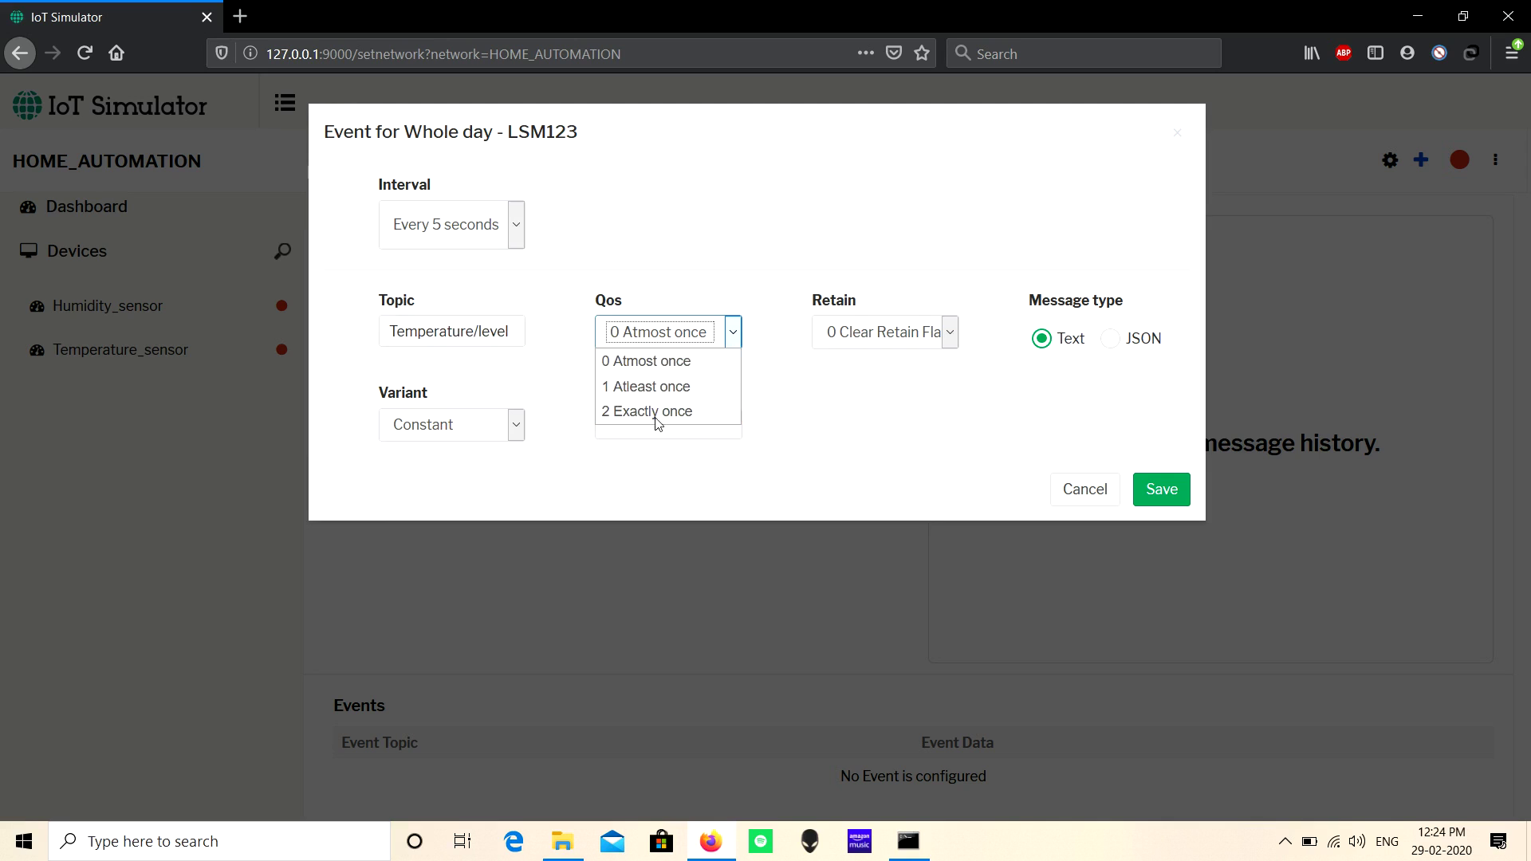
click(666, 362)
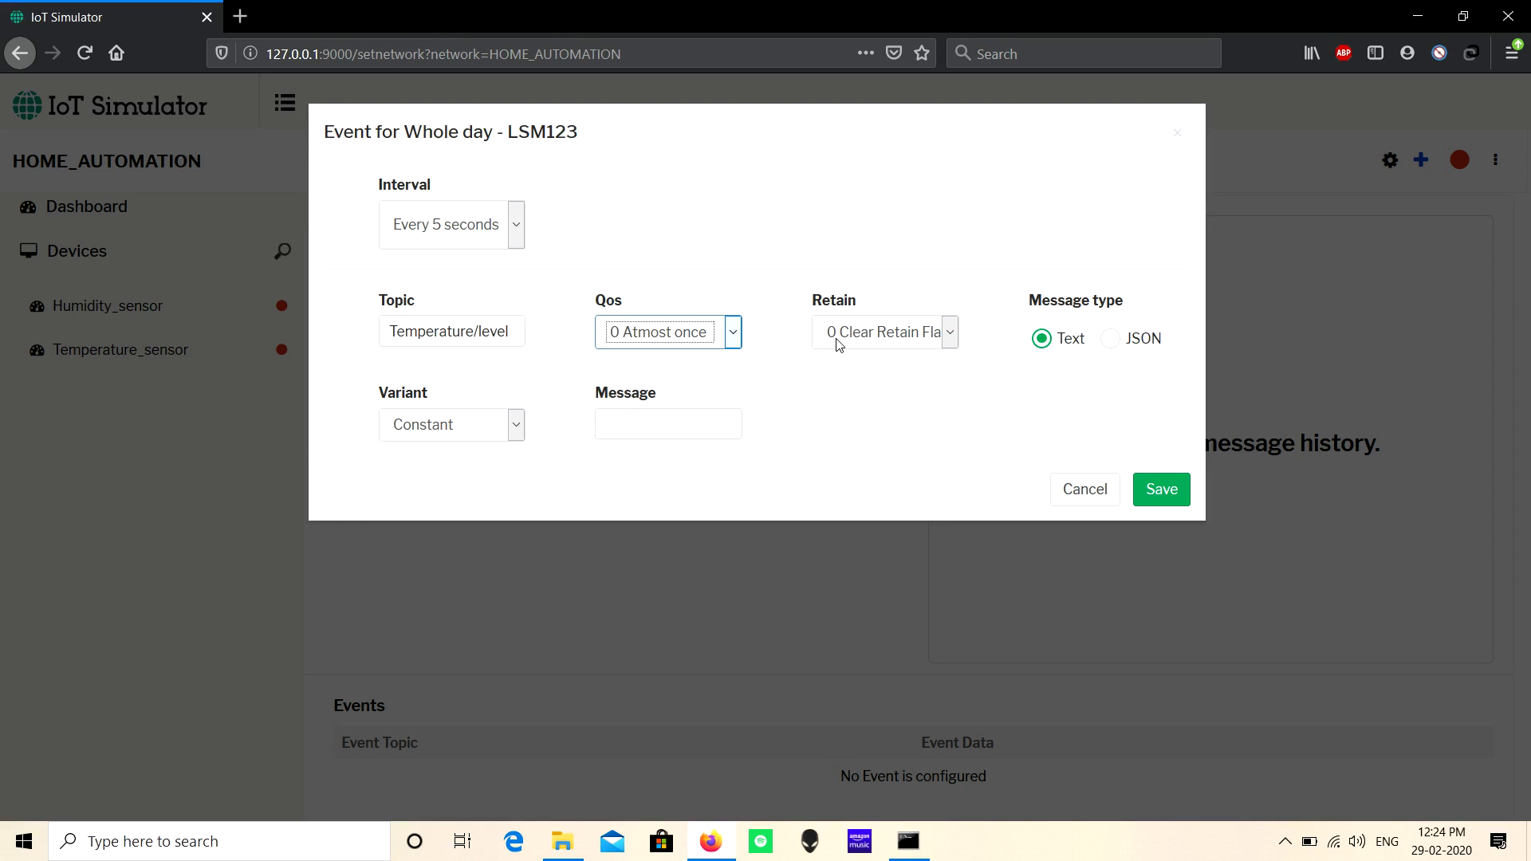
click(836, 339)
click(861, 361)
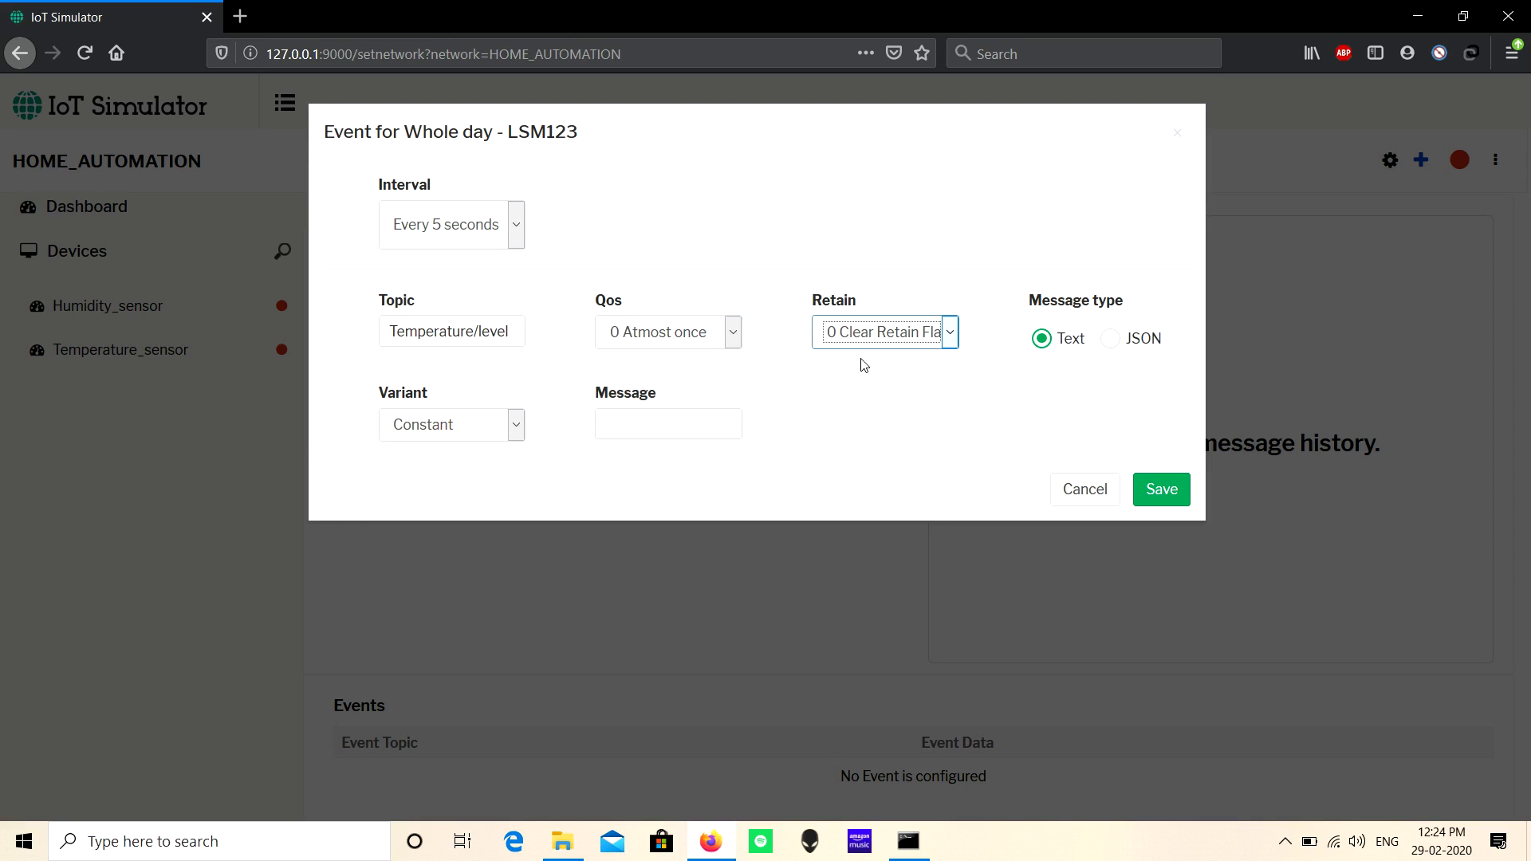
click(862, 335)
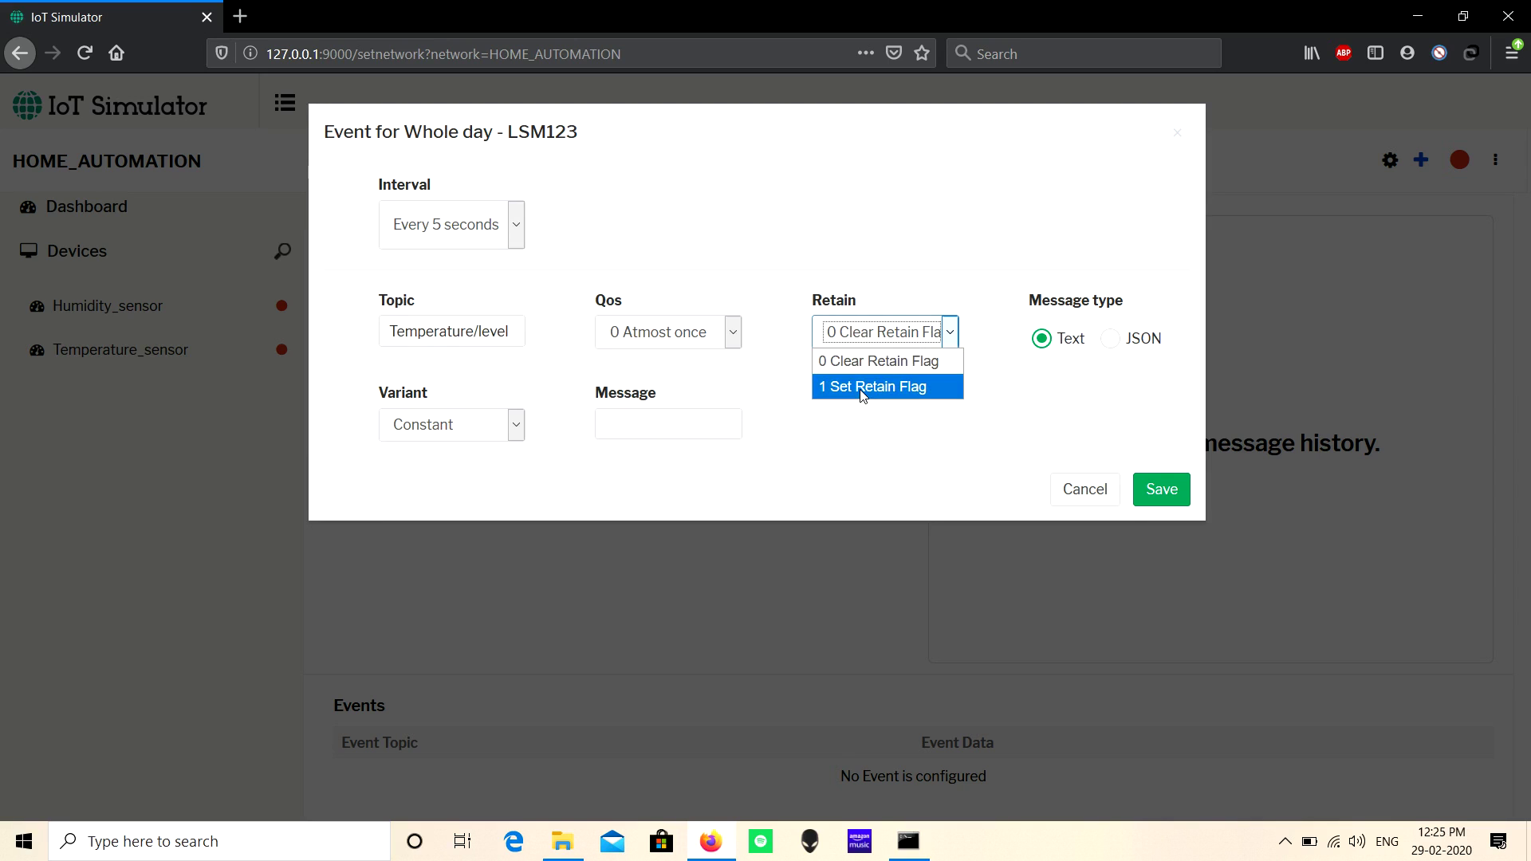
click(1011, 383)
click(976, 325)
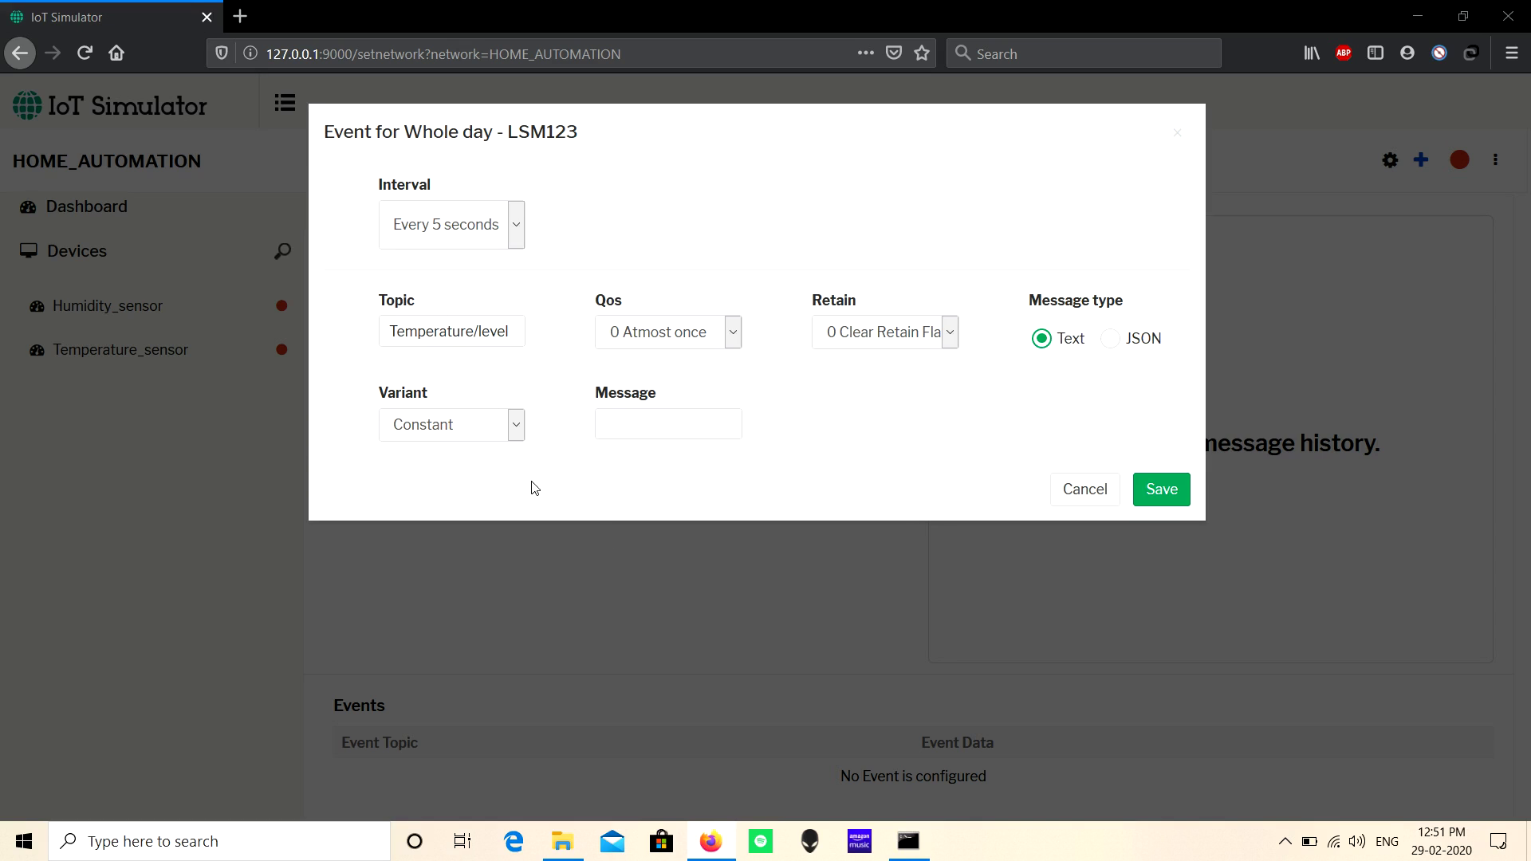
Set the message variant to System variables, with $Client_uptime chosen from the list
click(487, 435)
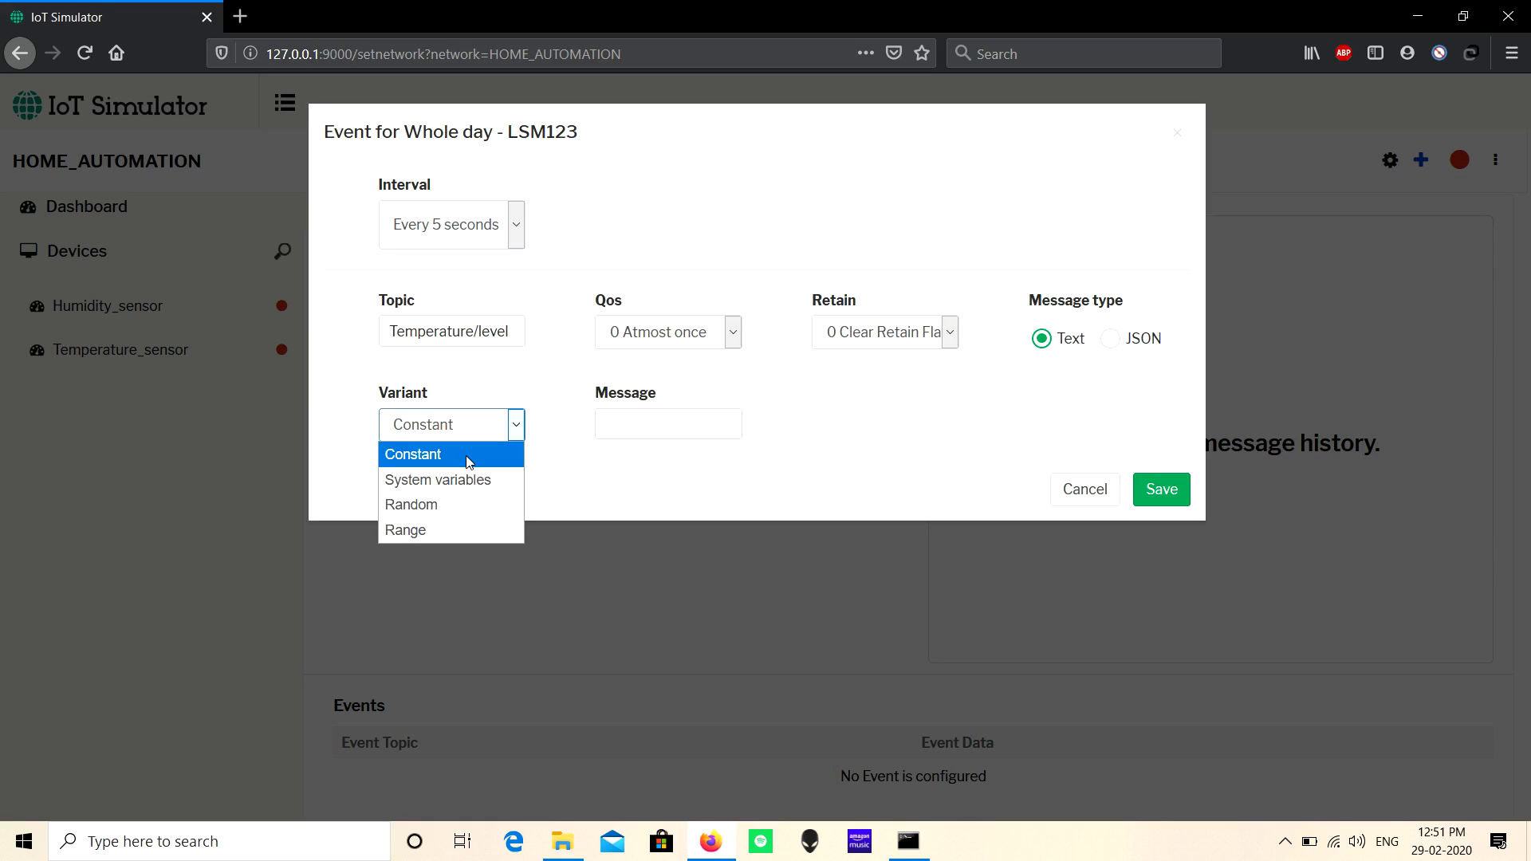
click(468, 462)
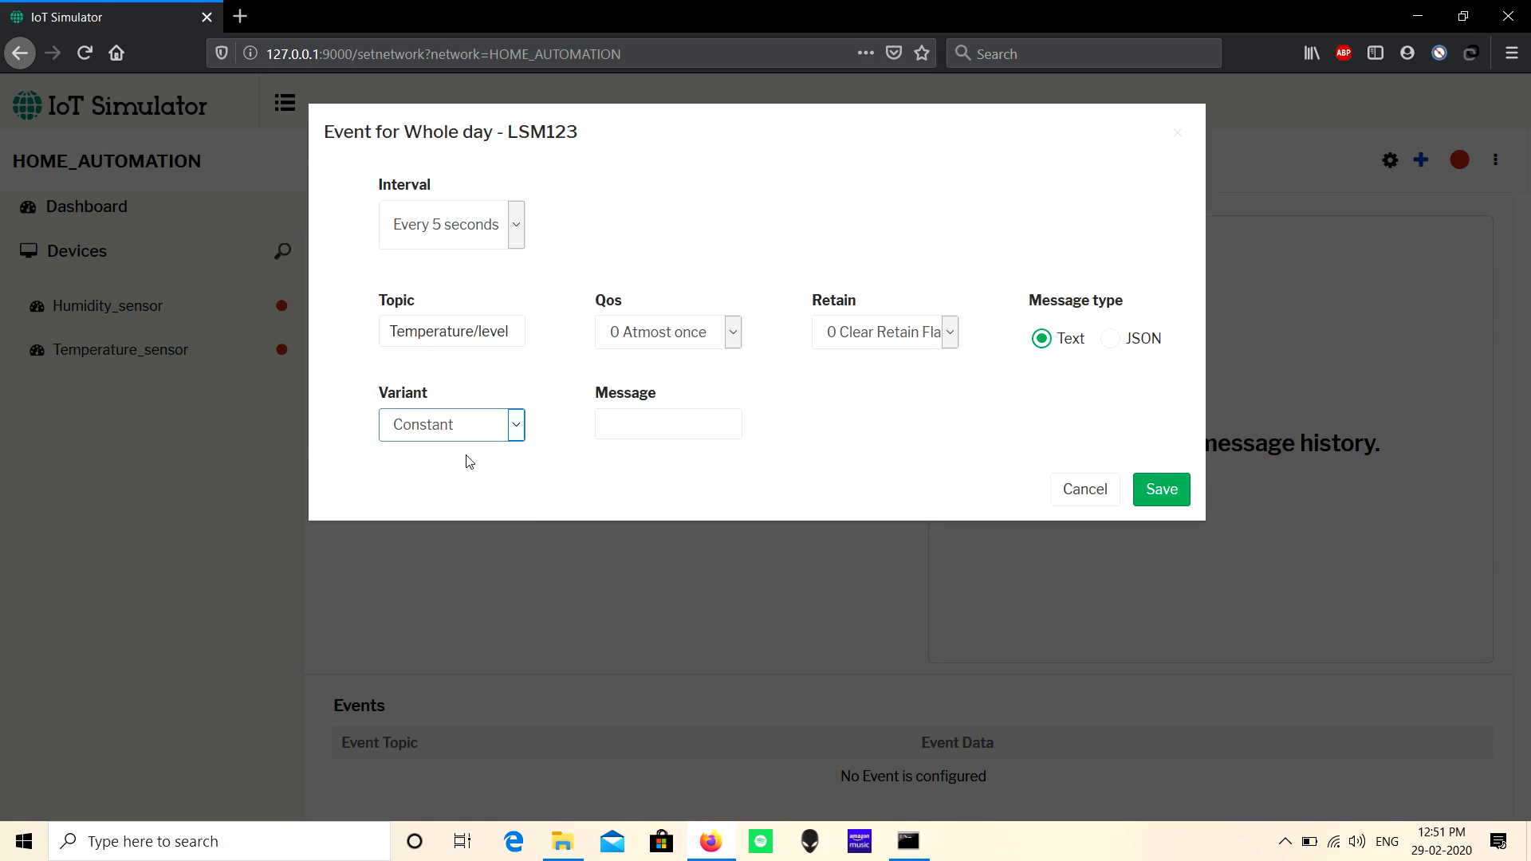
click(666, 421)
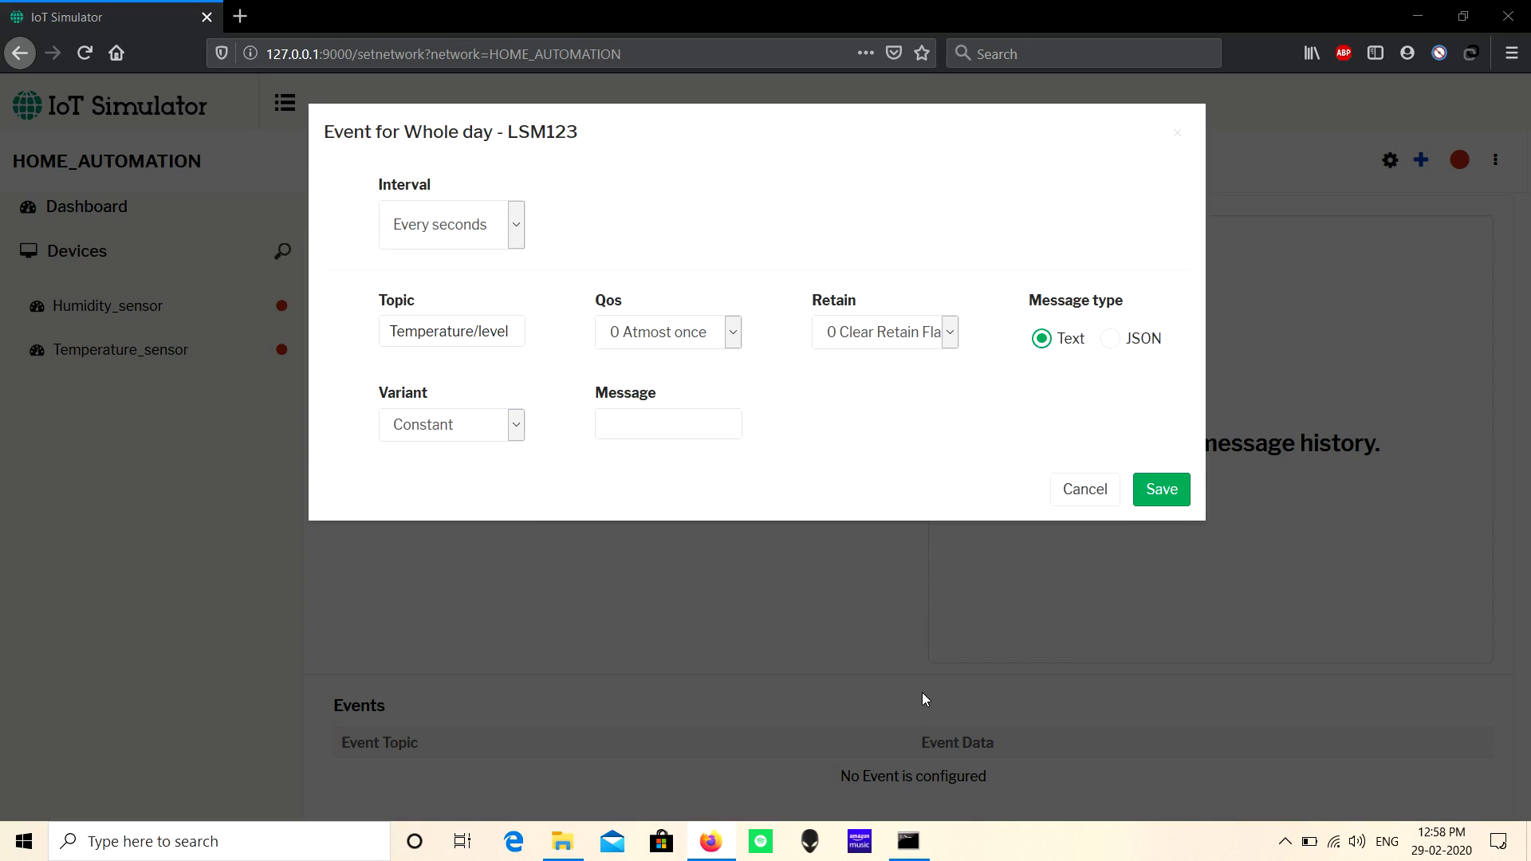
click(460, 434)
click(461, 482)
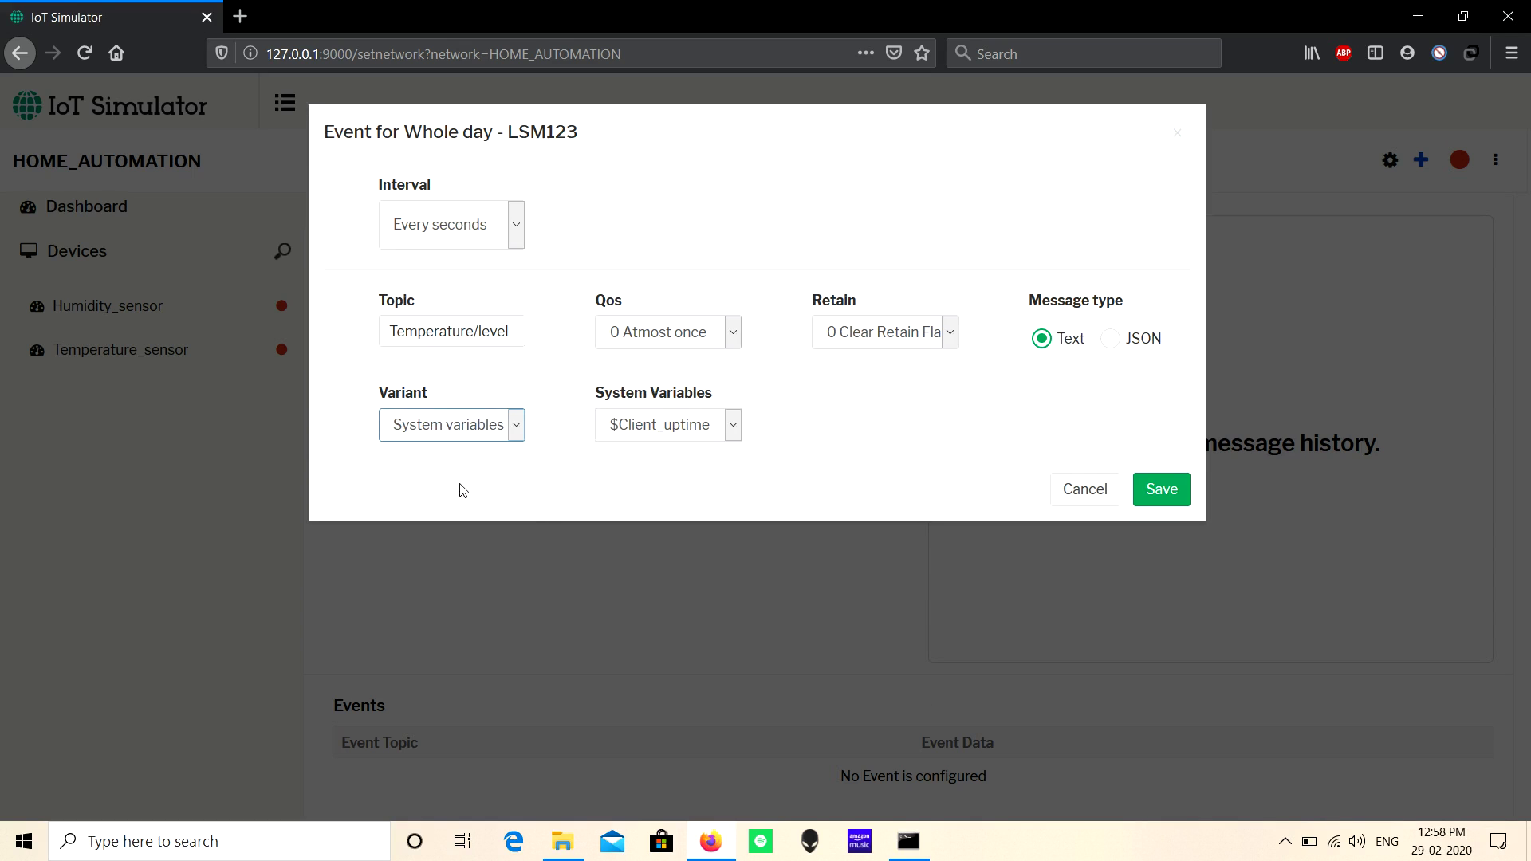
click(636, 435)
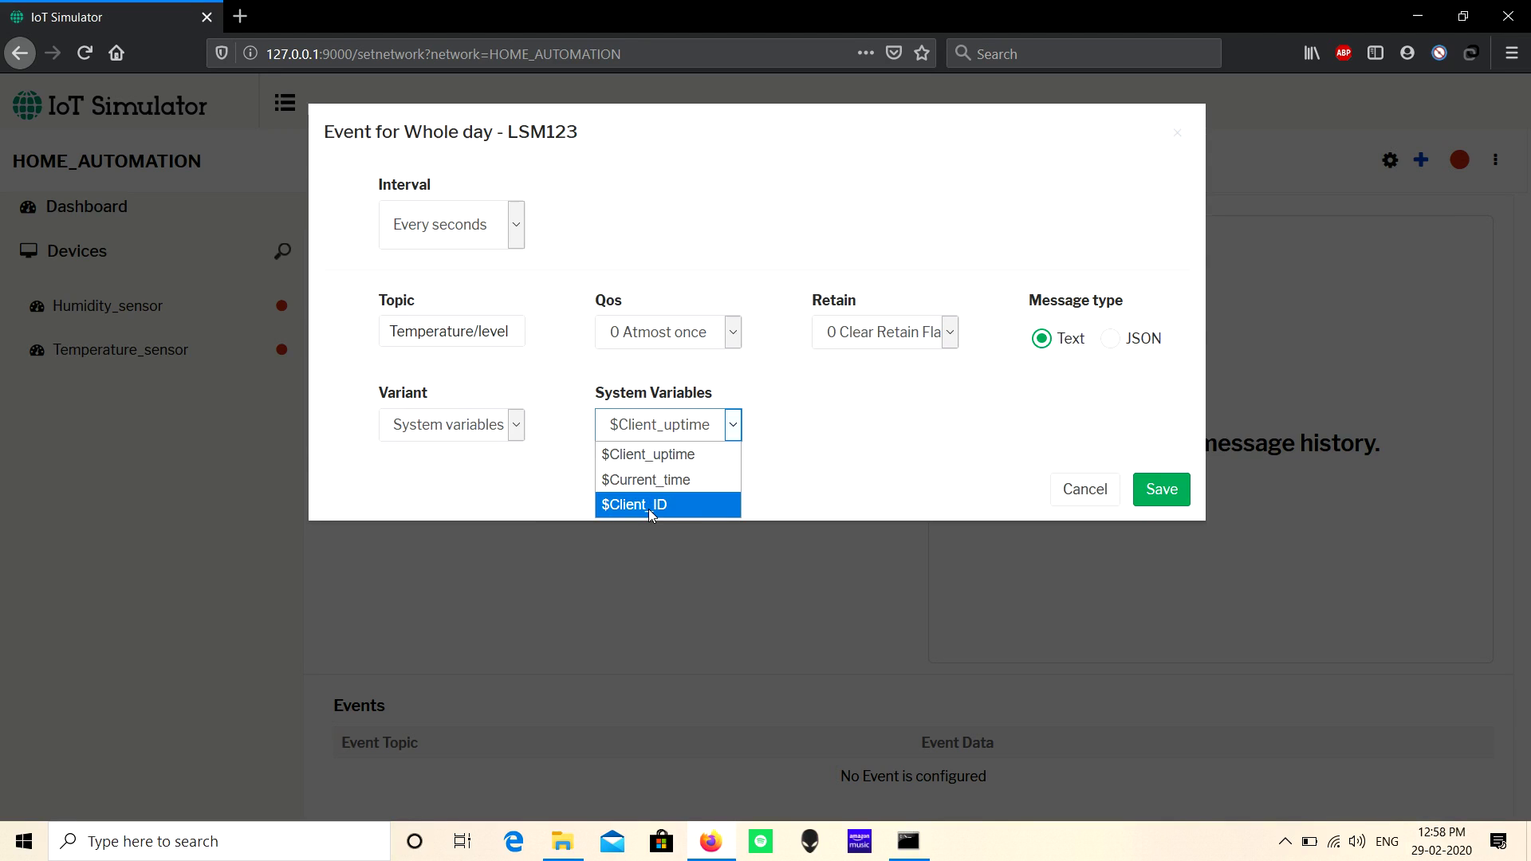
double_click(539, 132)
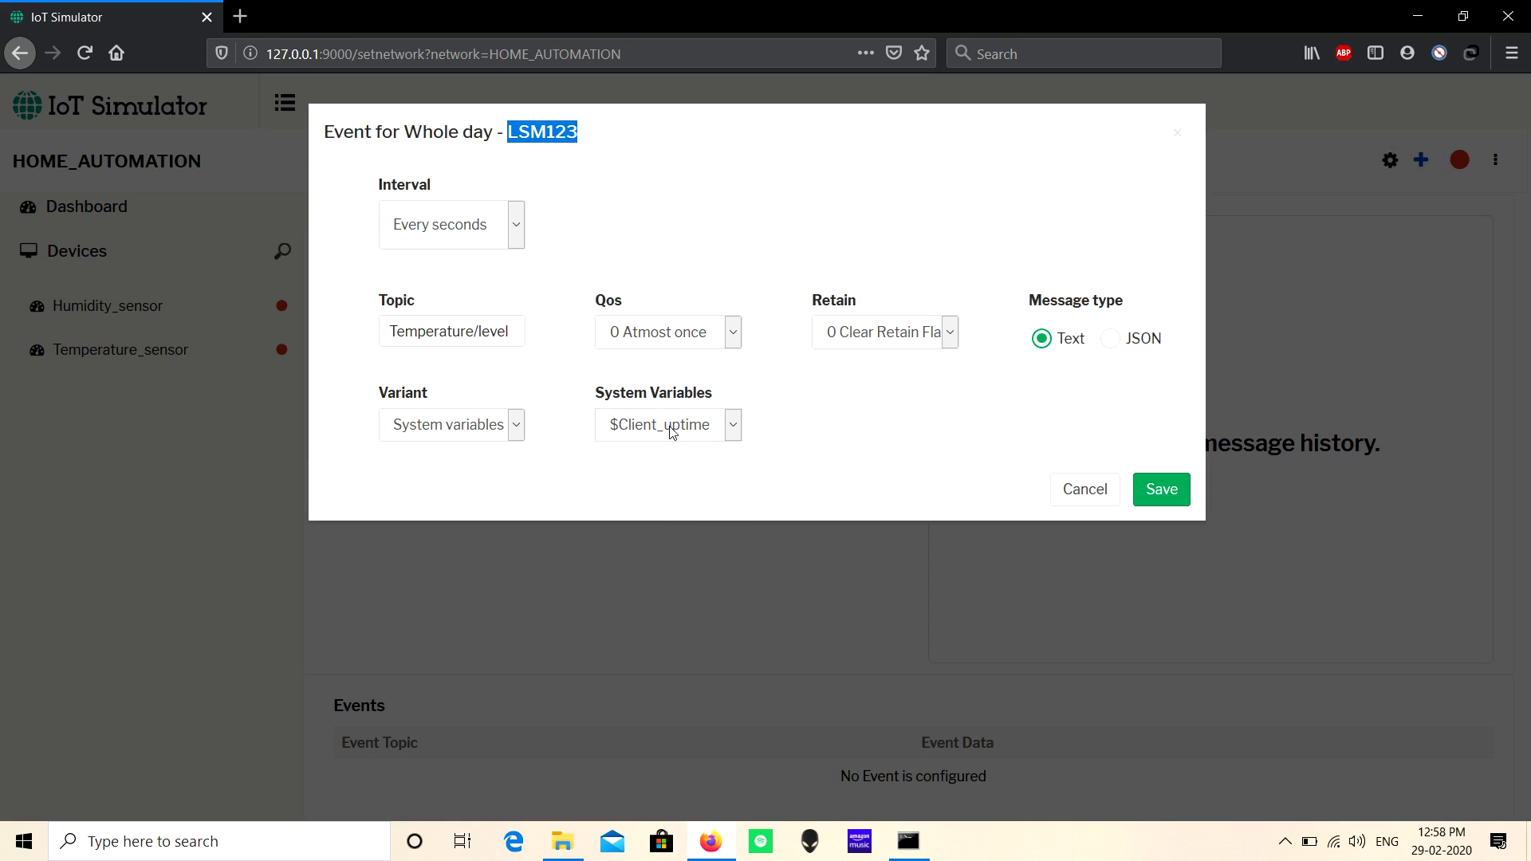
Switch the message variant from Random to Range, keeping bounds 0 to 100
click(448, 426)
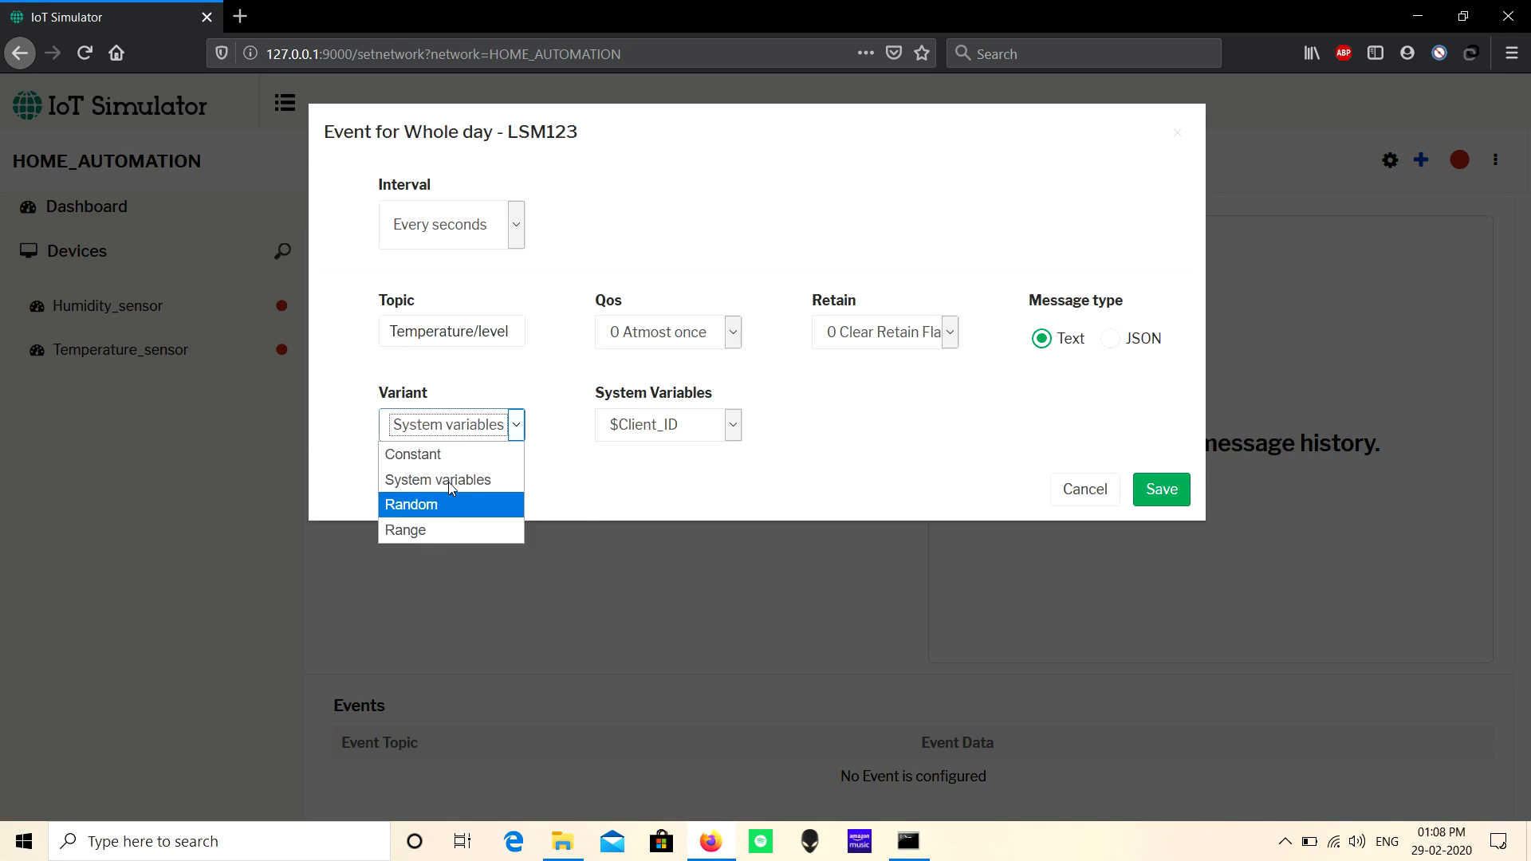
click(449, 502)
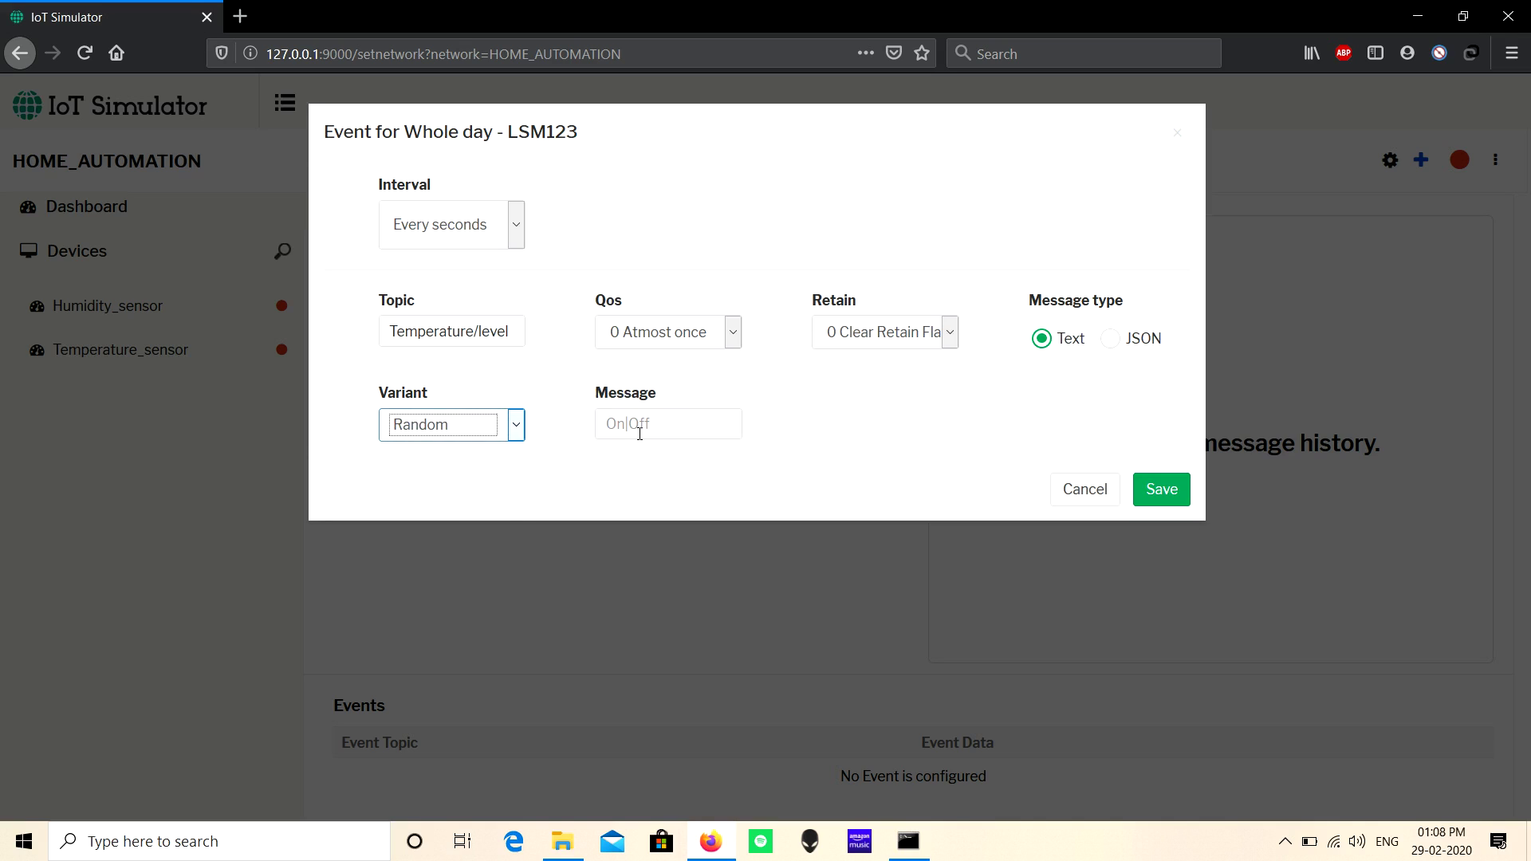
click(456, 433)
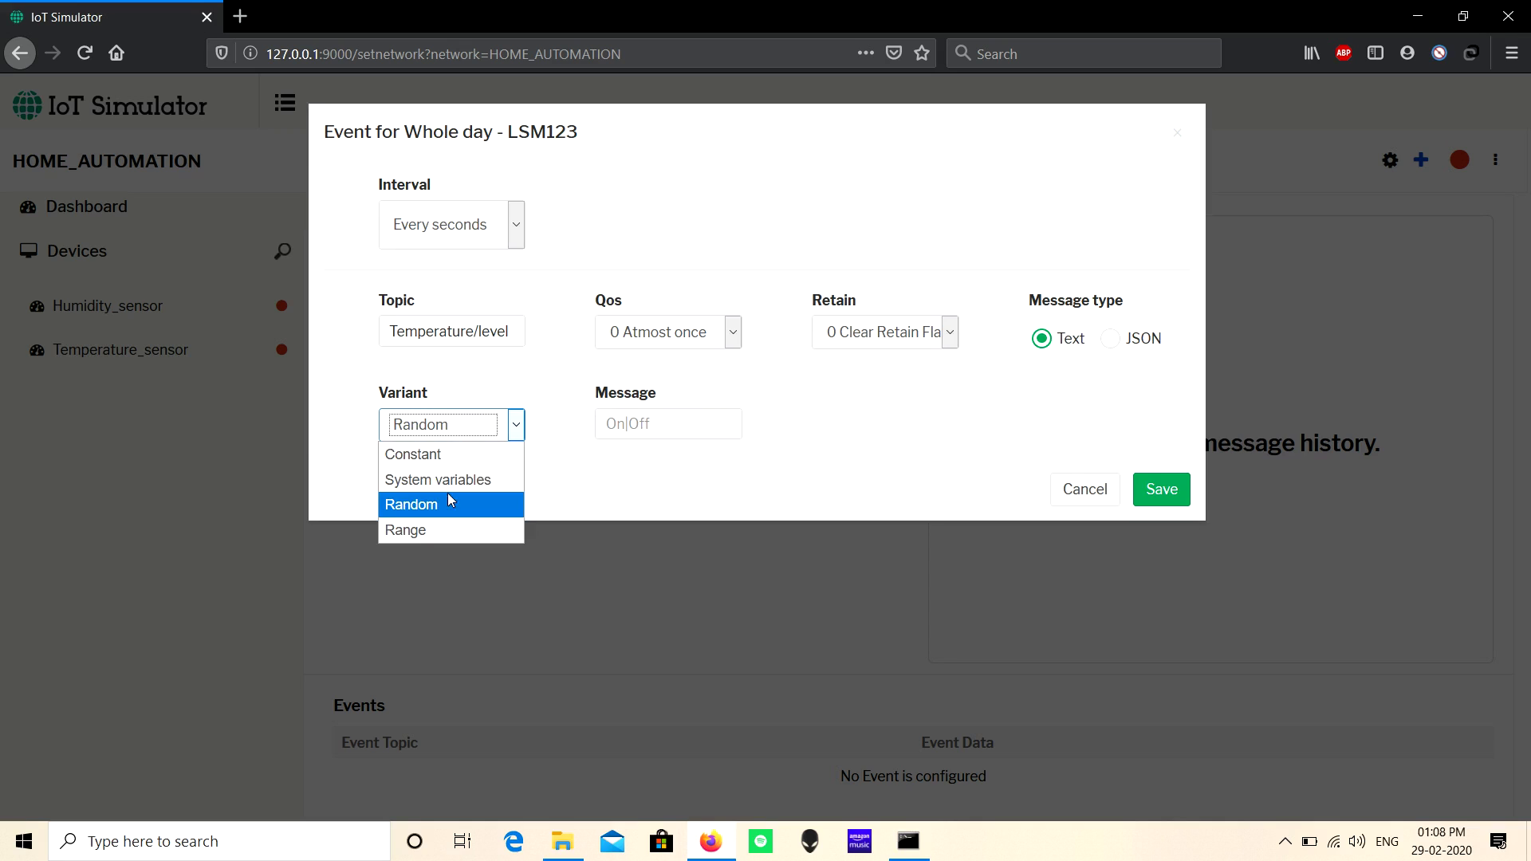
click(446, 529)
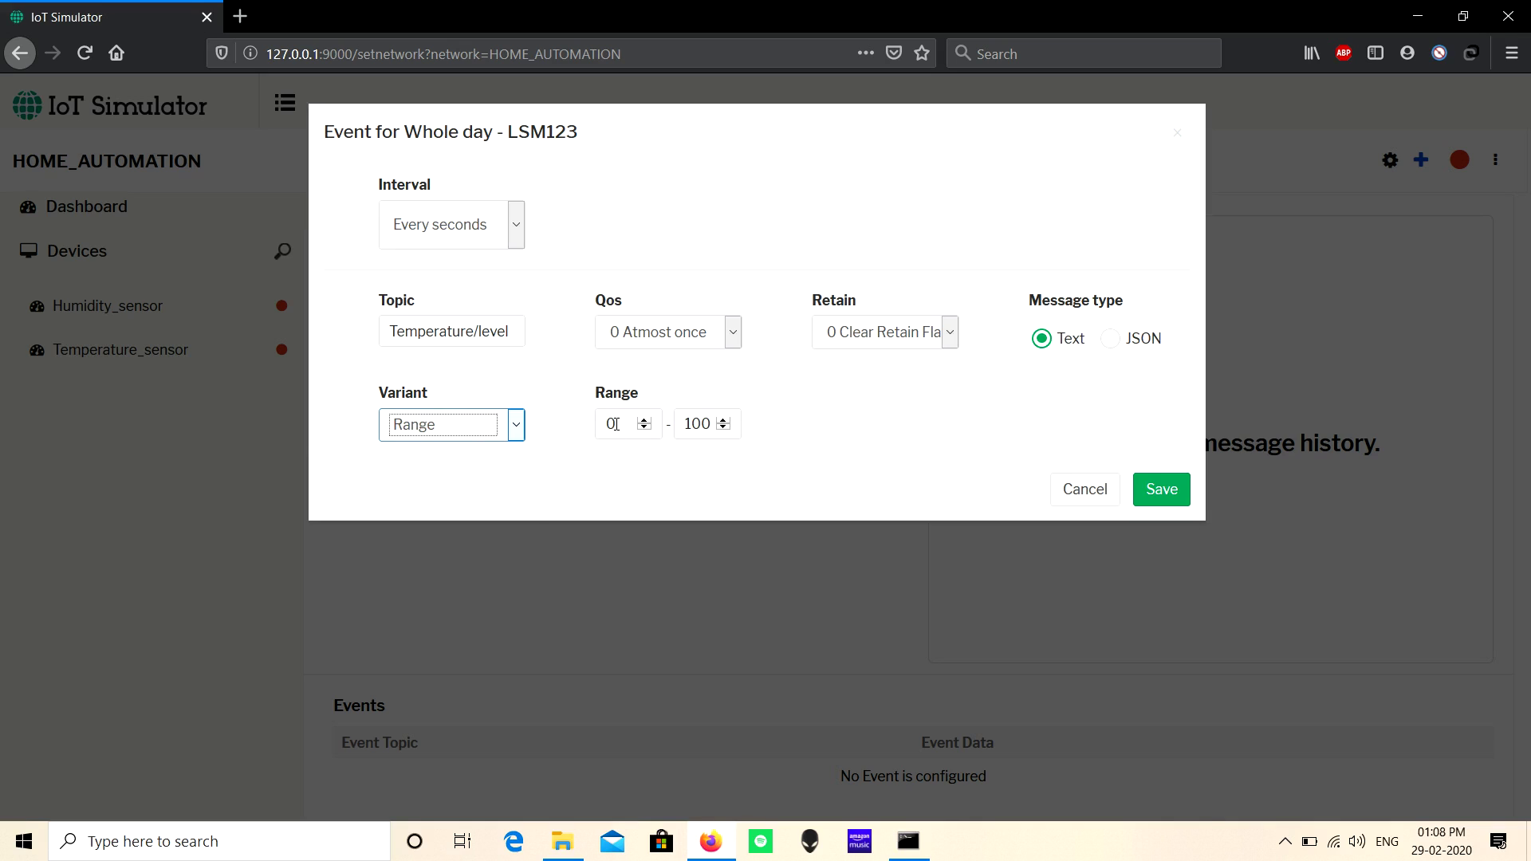
Save the Whole Day event so Temperature/level appears under Events
click(1161, 490)
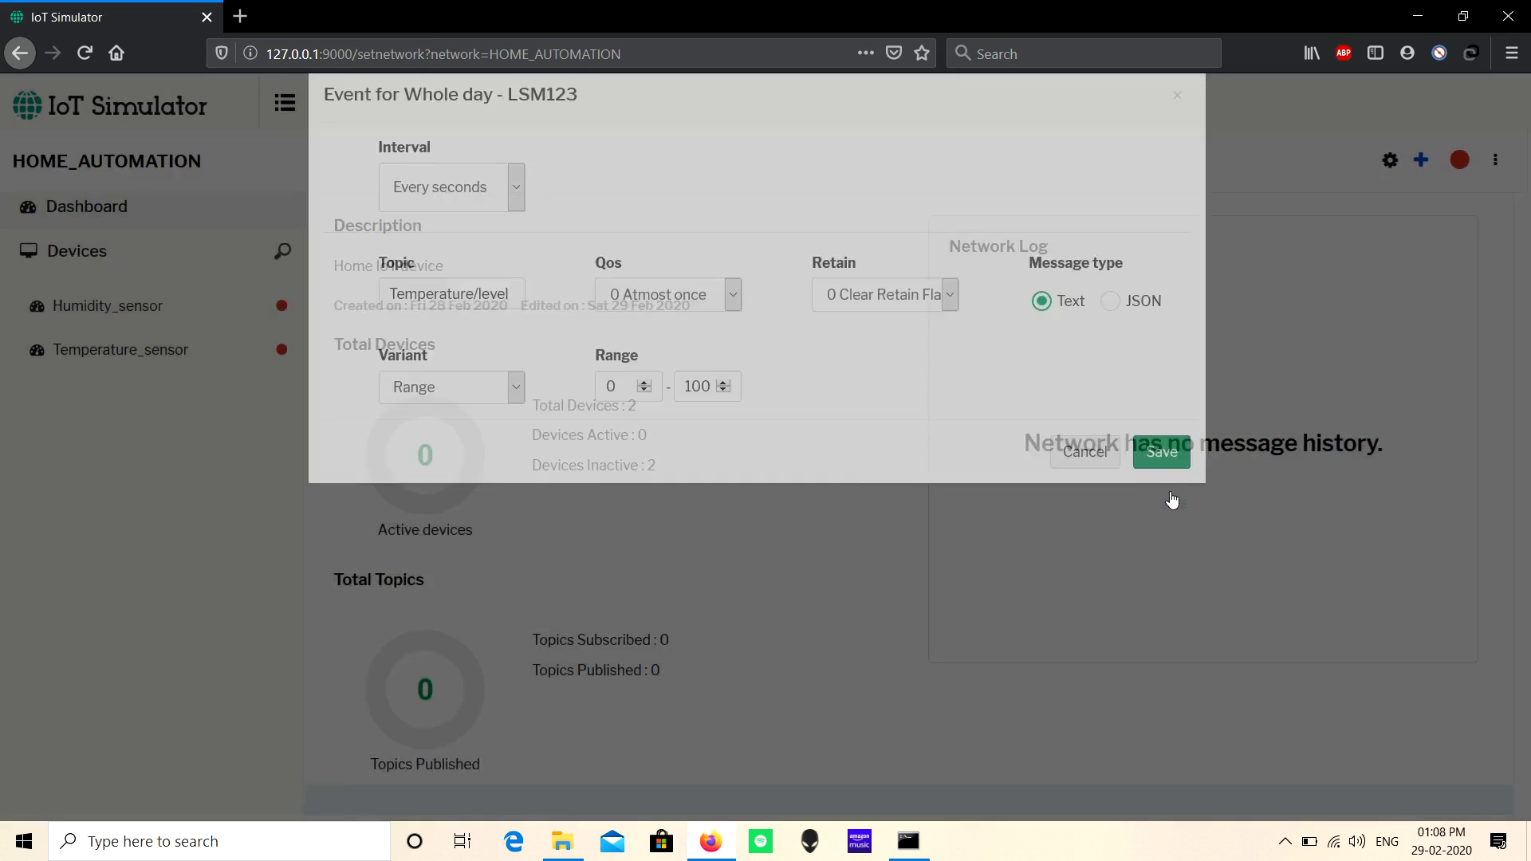
scroll(1165, 503, down, 3)
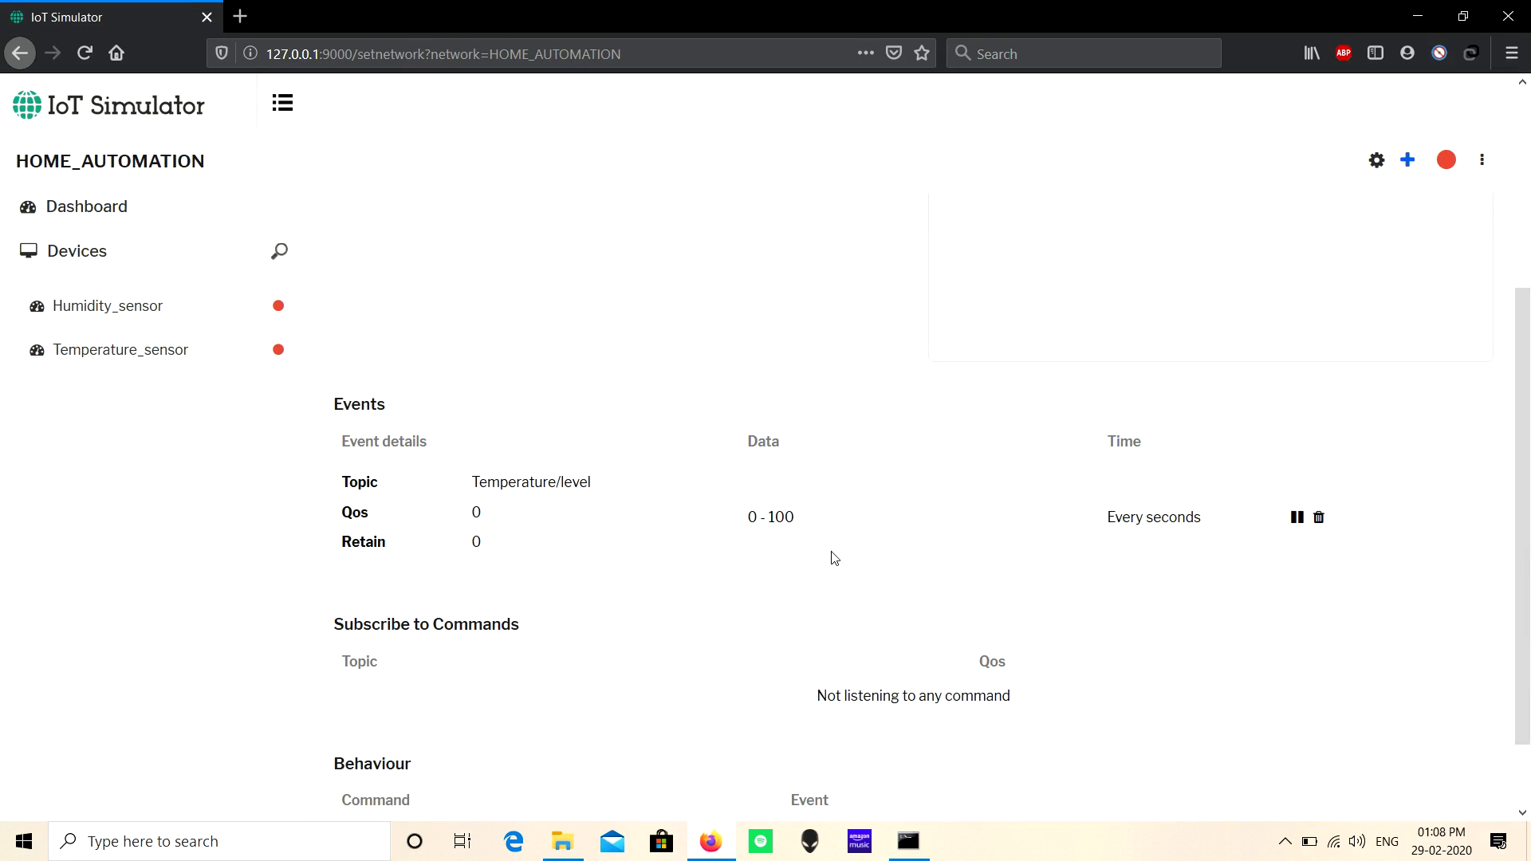